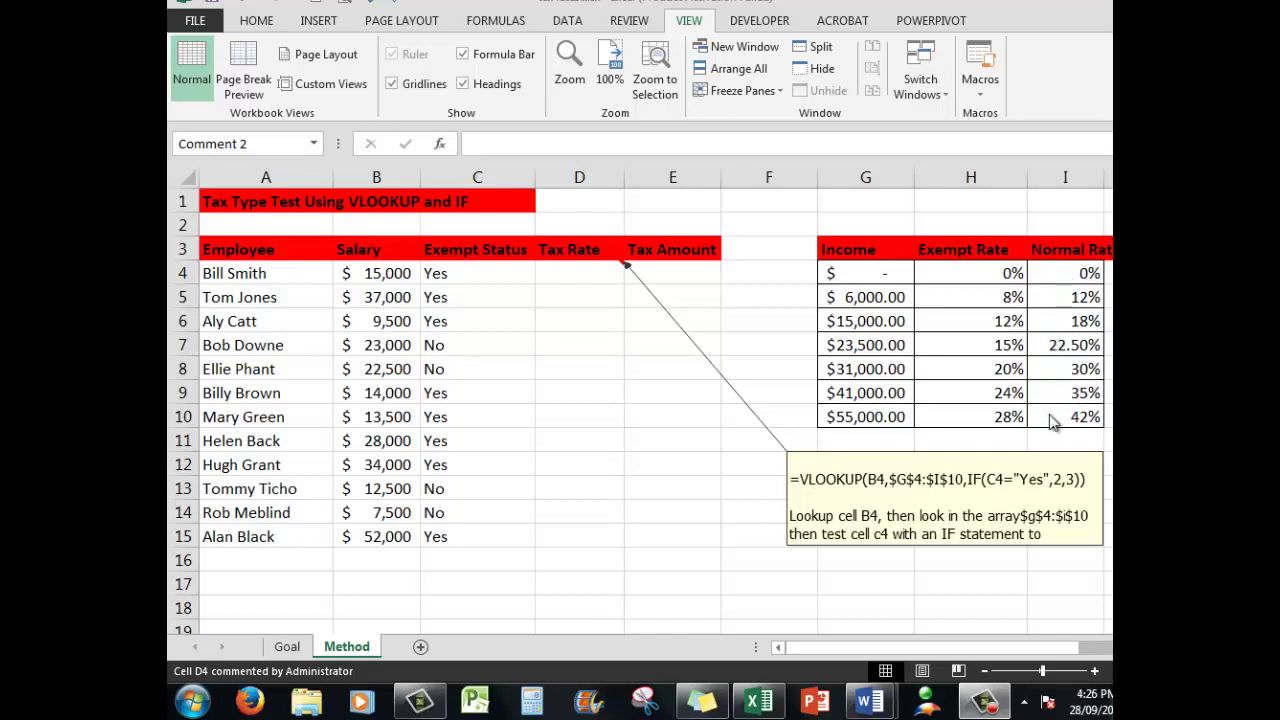
After checking the finished example on the Goal sheet, begin D4's formula as =VLOOKUP(B4,G4:I10
{"action": "left_click", "coordinate": [286, 647]}
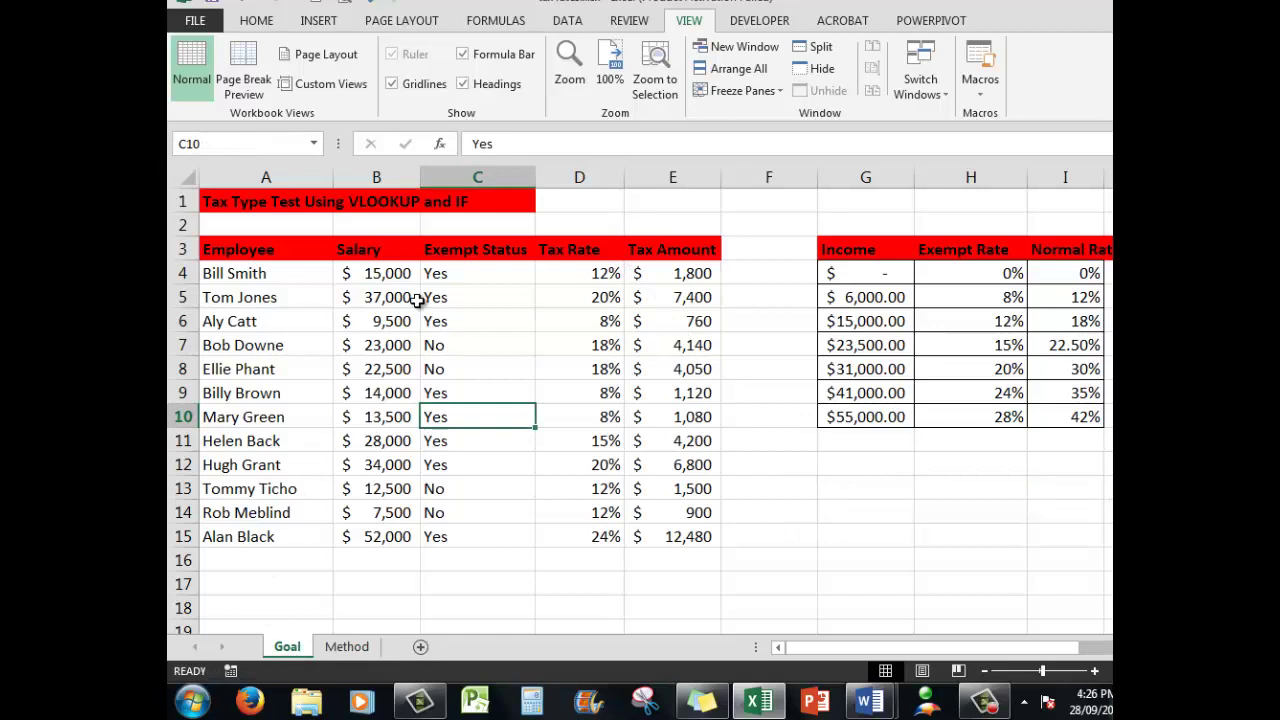
{"action": "left_click", "coordinate": [211, 203]}
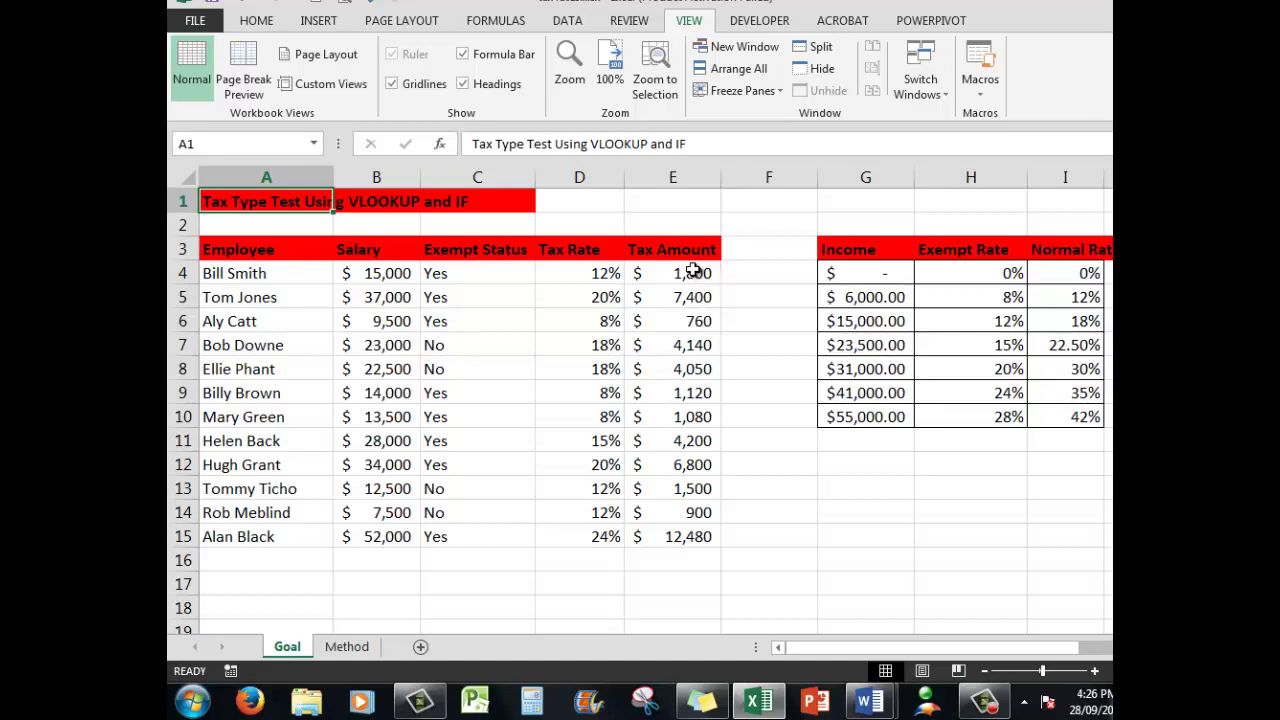
{"action": "left_click", "coordinate": [346, 647]}
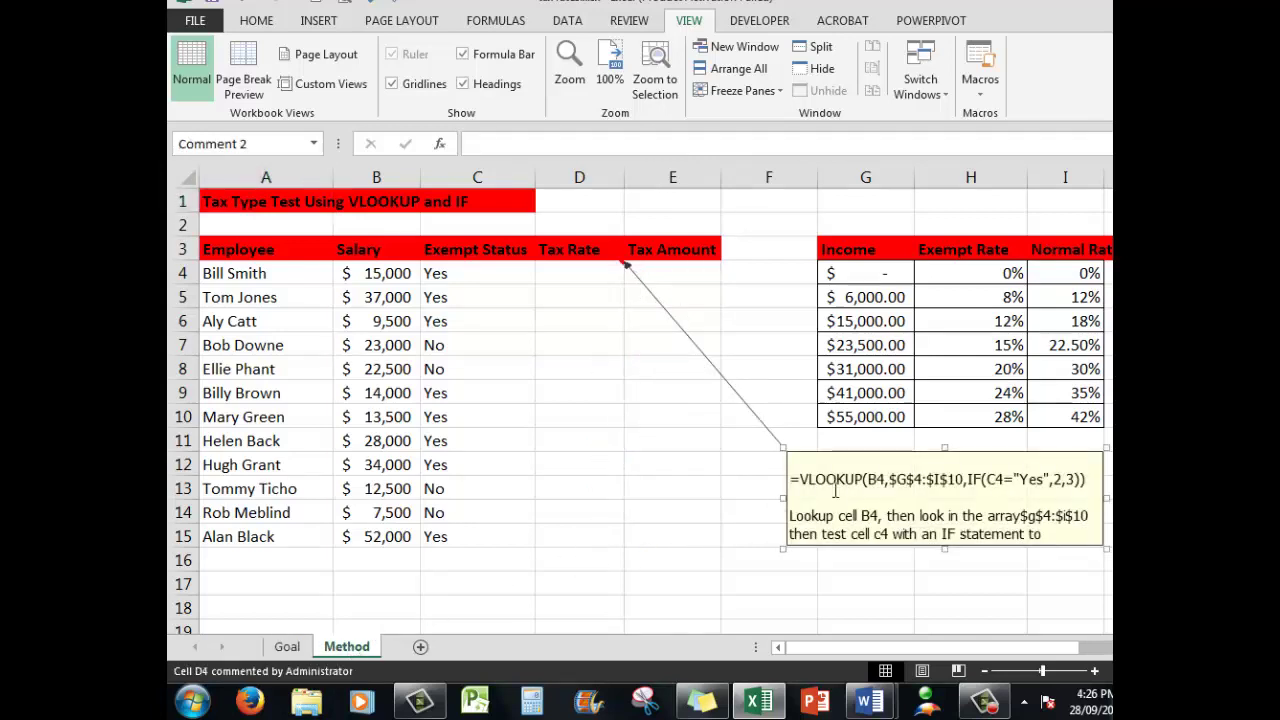
{"action": "left_click", "coordinate": [562, 273]}
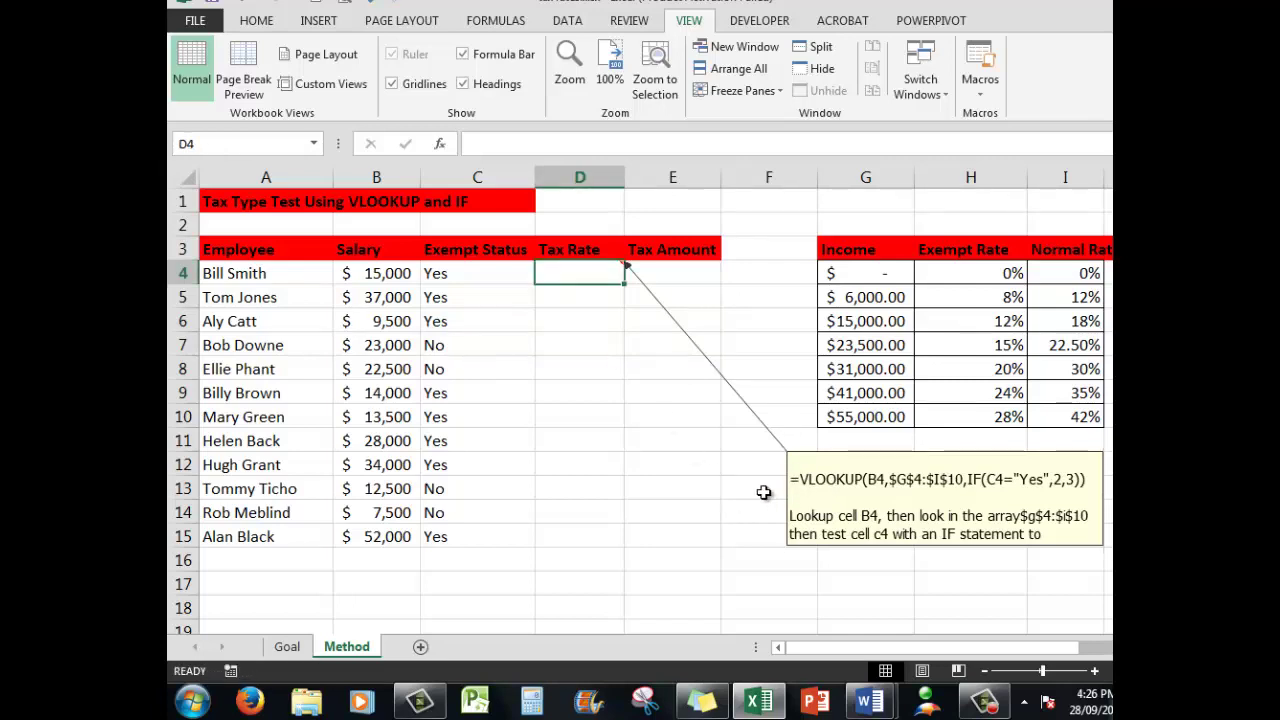
{"action": "type", "text": "=v"}
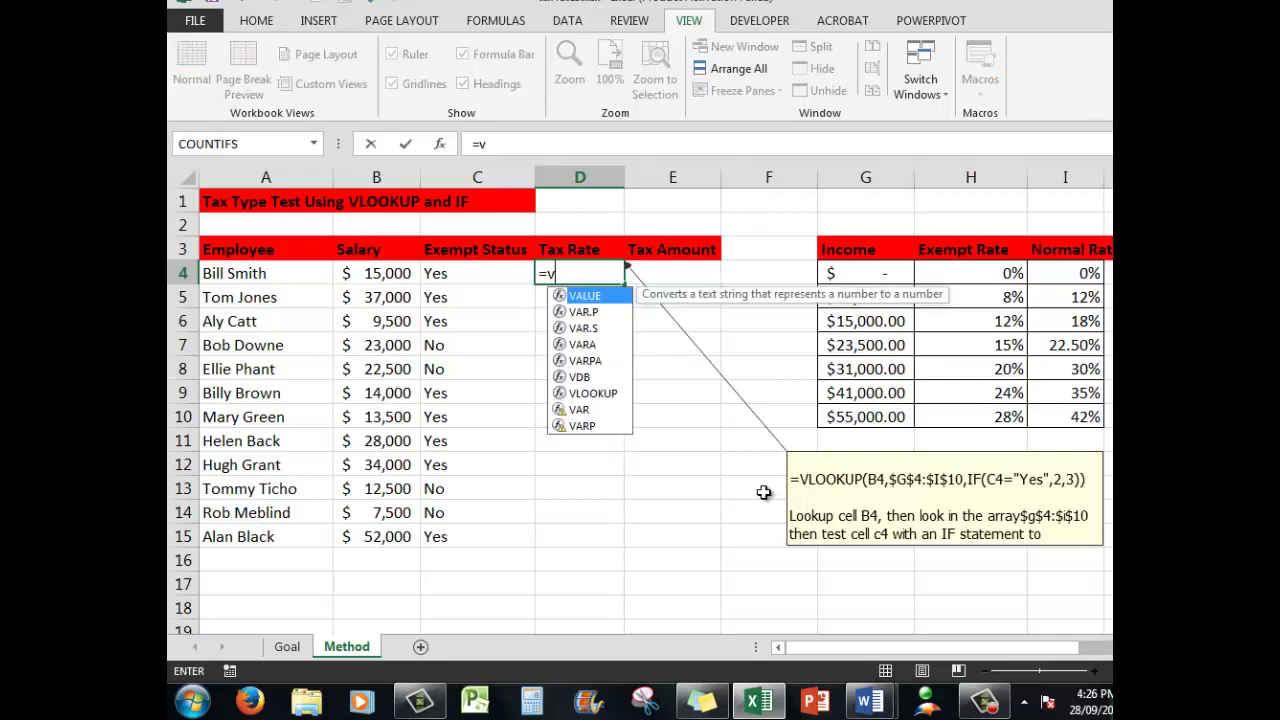
{"action": "type", "text": "looku"}
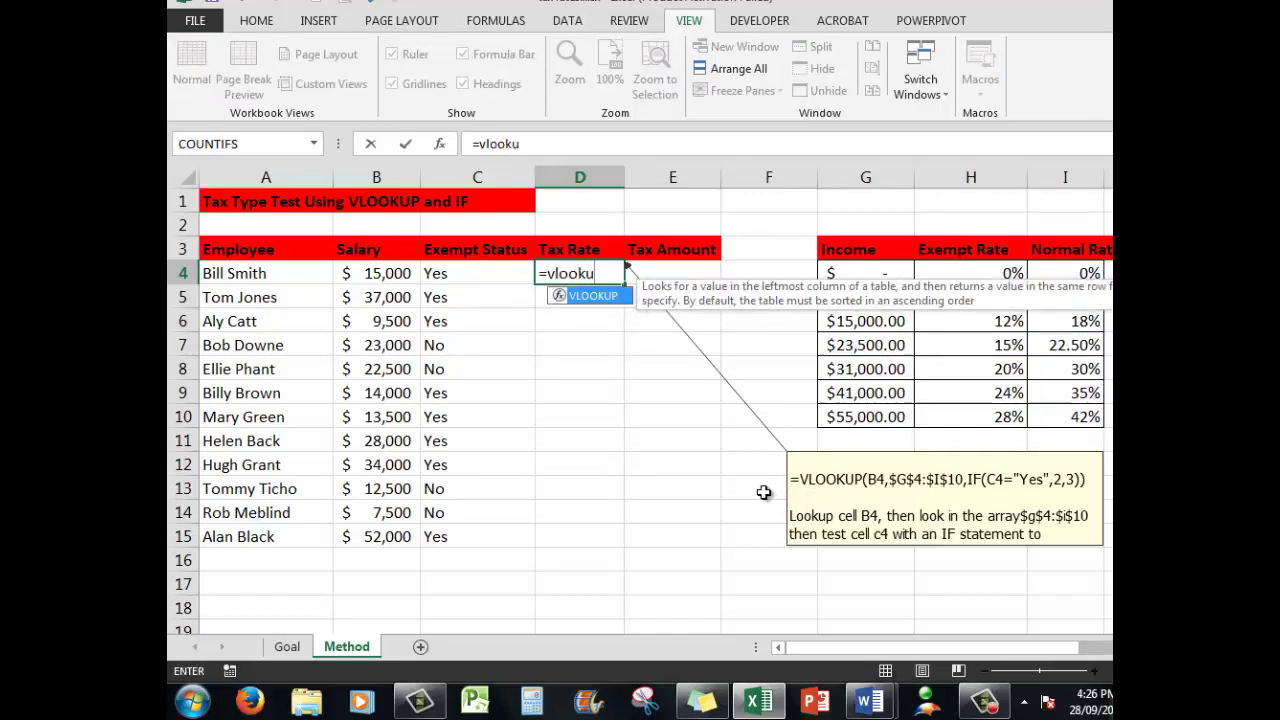
{"action": "type", "text": "p("}
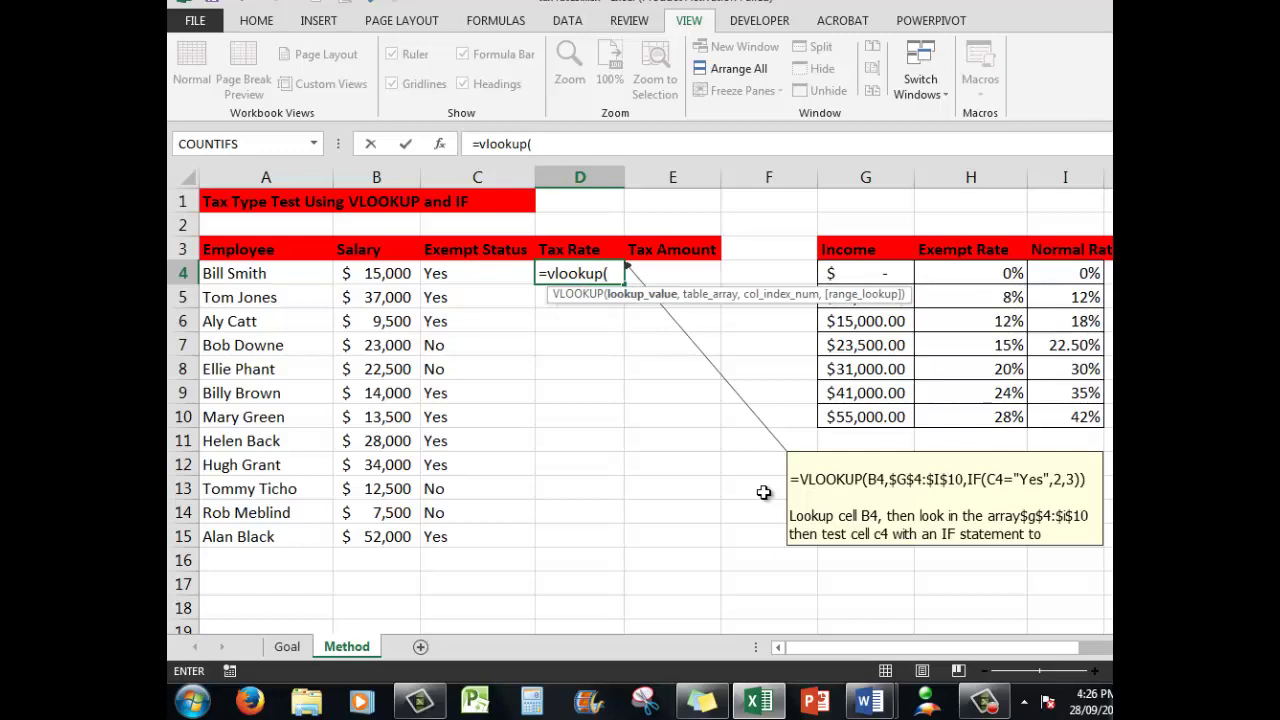
{"action": "type", "text": "b"}
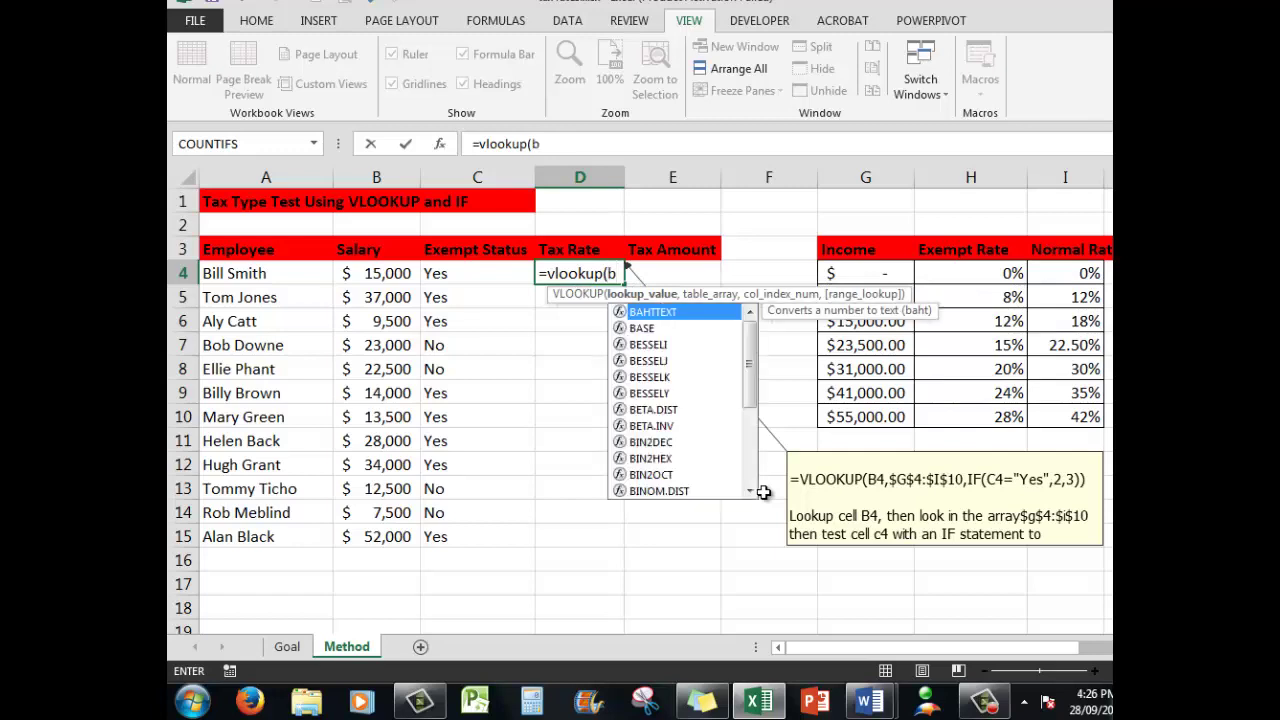
{"action": "type", "text": "4"}
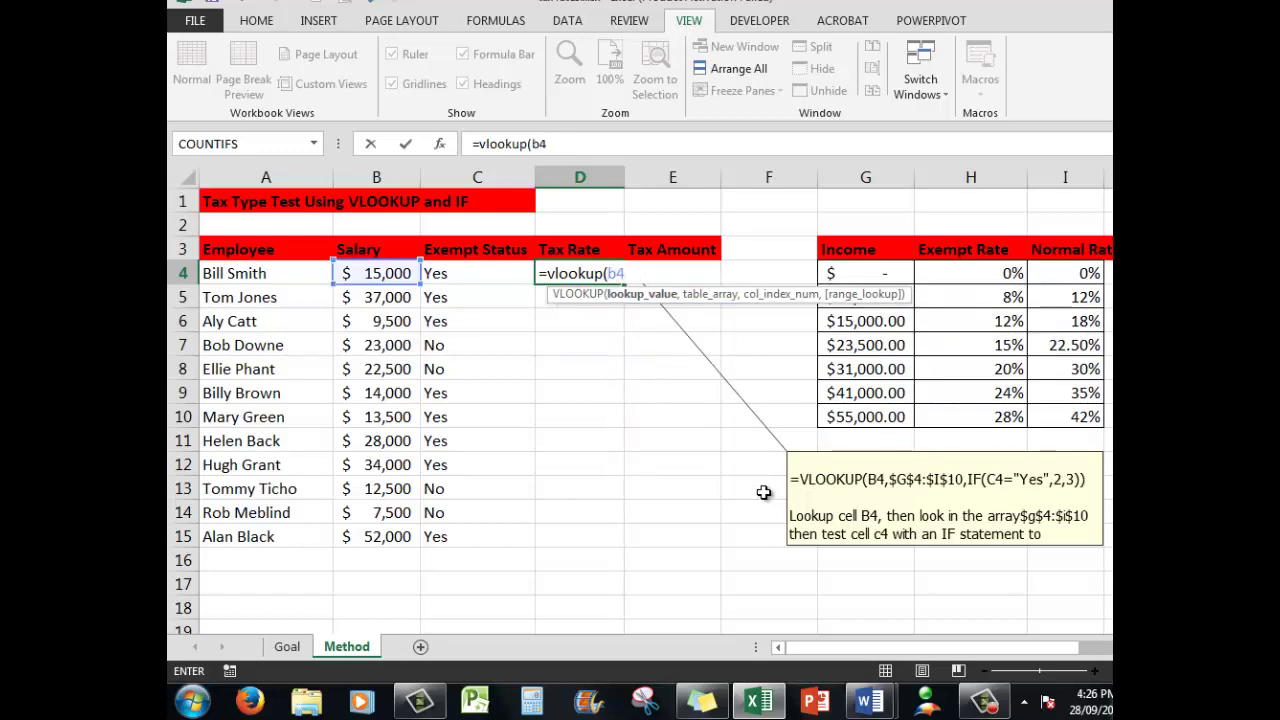
{"action": "type", "text": ","}
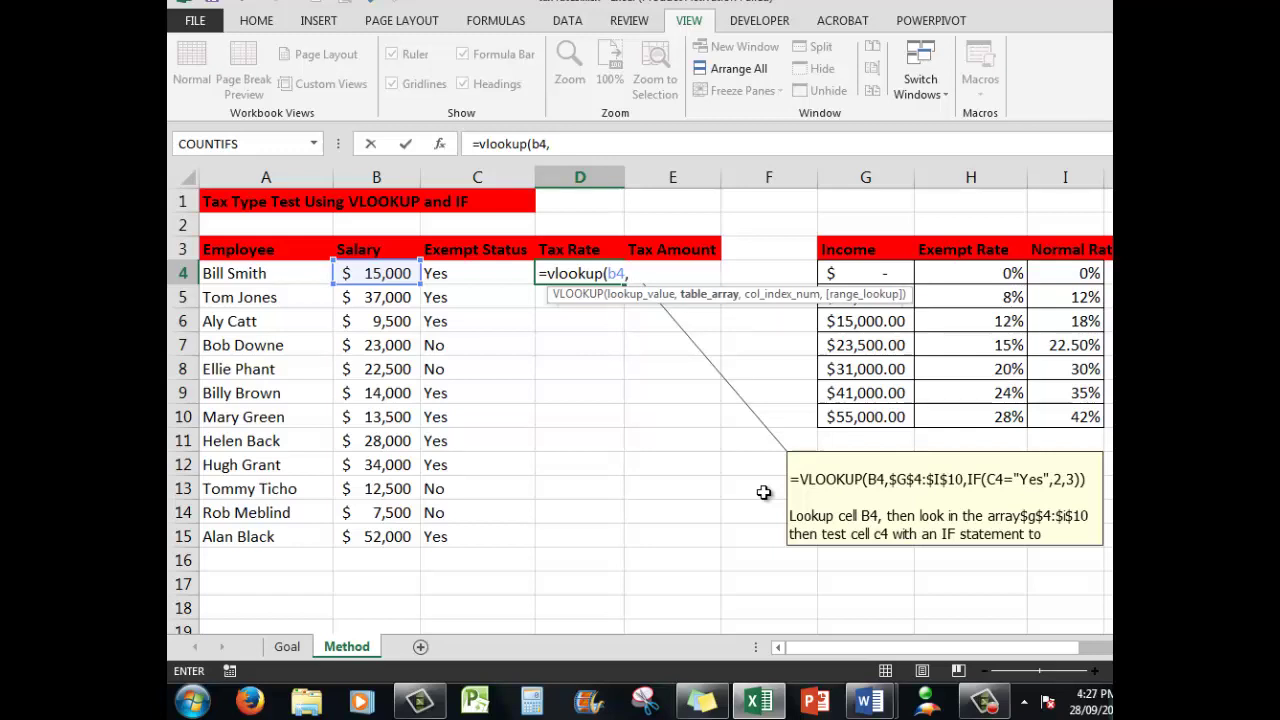
{"action": "type", "text": "g4"}
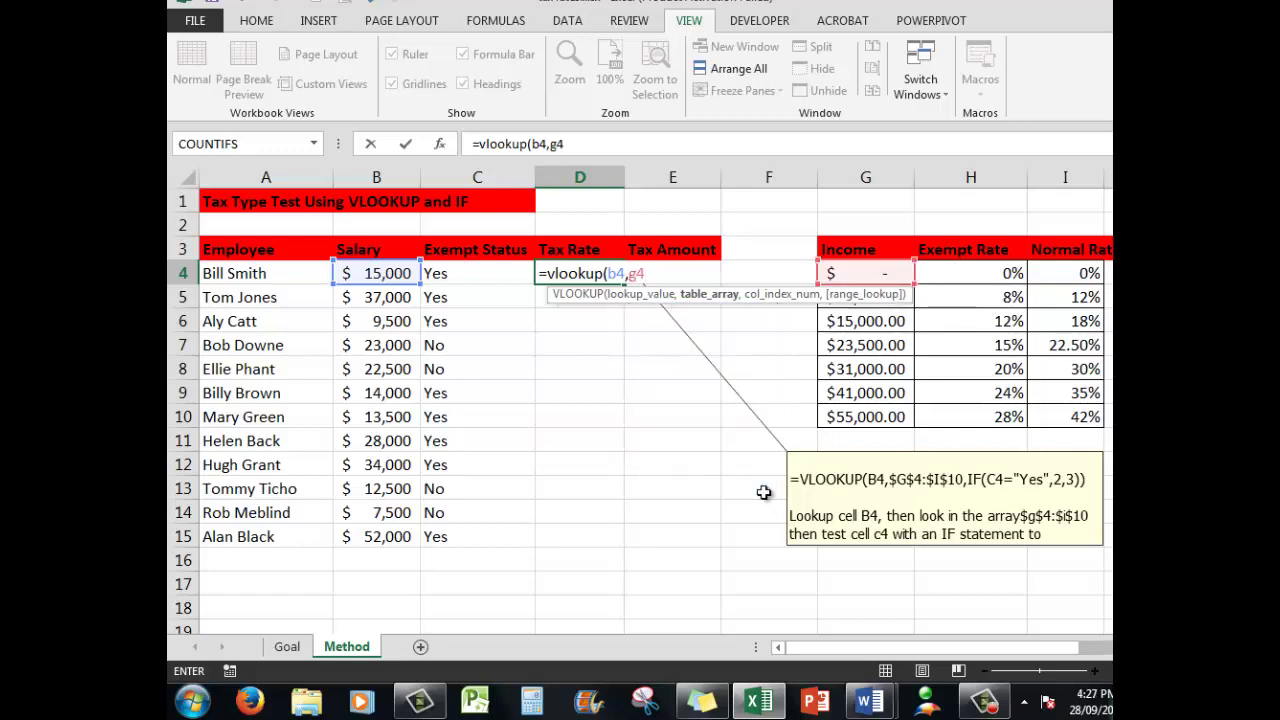
{"action": "type", "text": ":i10"}
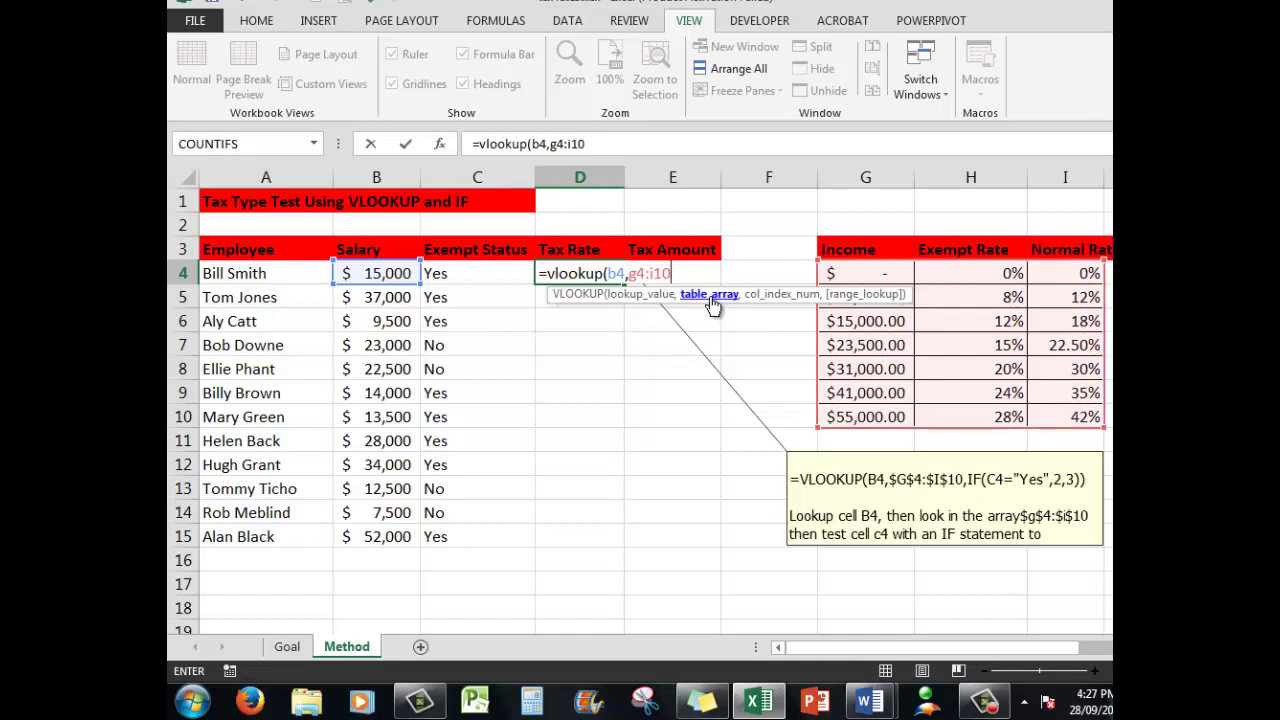
Make the rate table reference absolute as $G$4:$I$10
{"action": "left_click", "coordinate": [637, 273]}
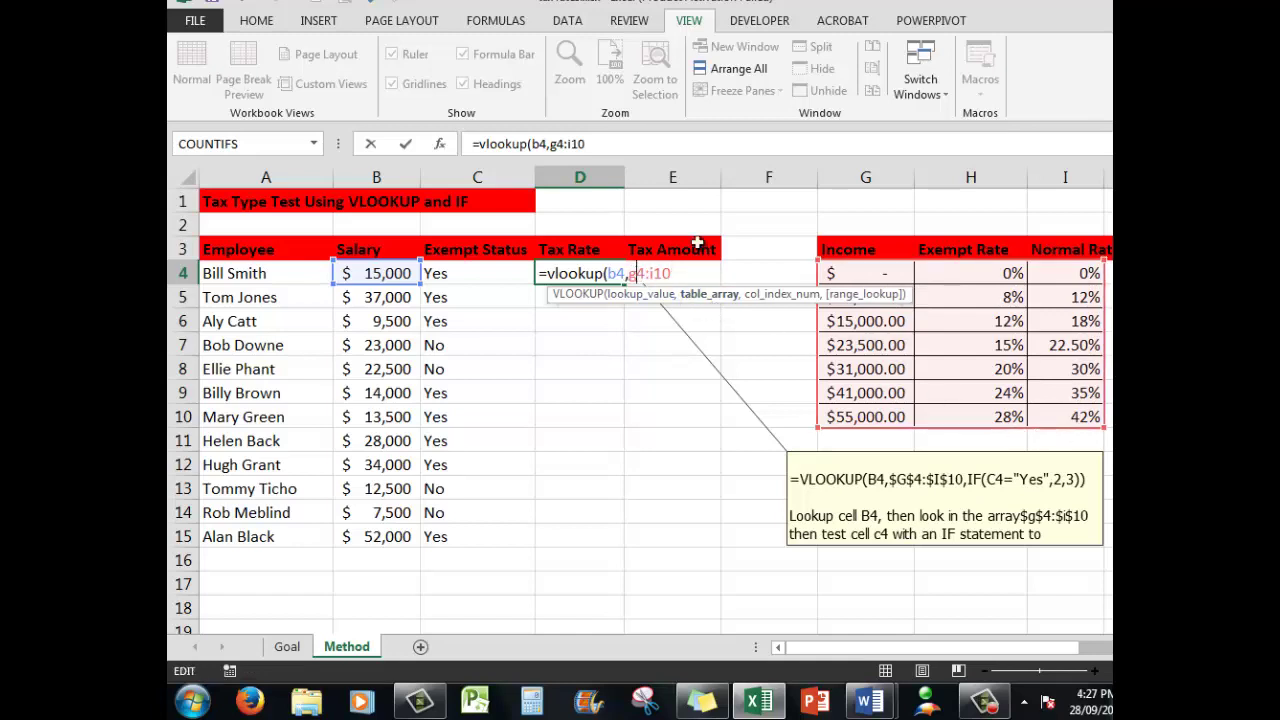
{"action": "key", "text": "F4"}
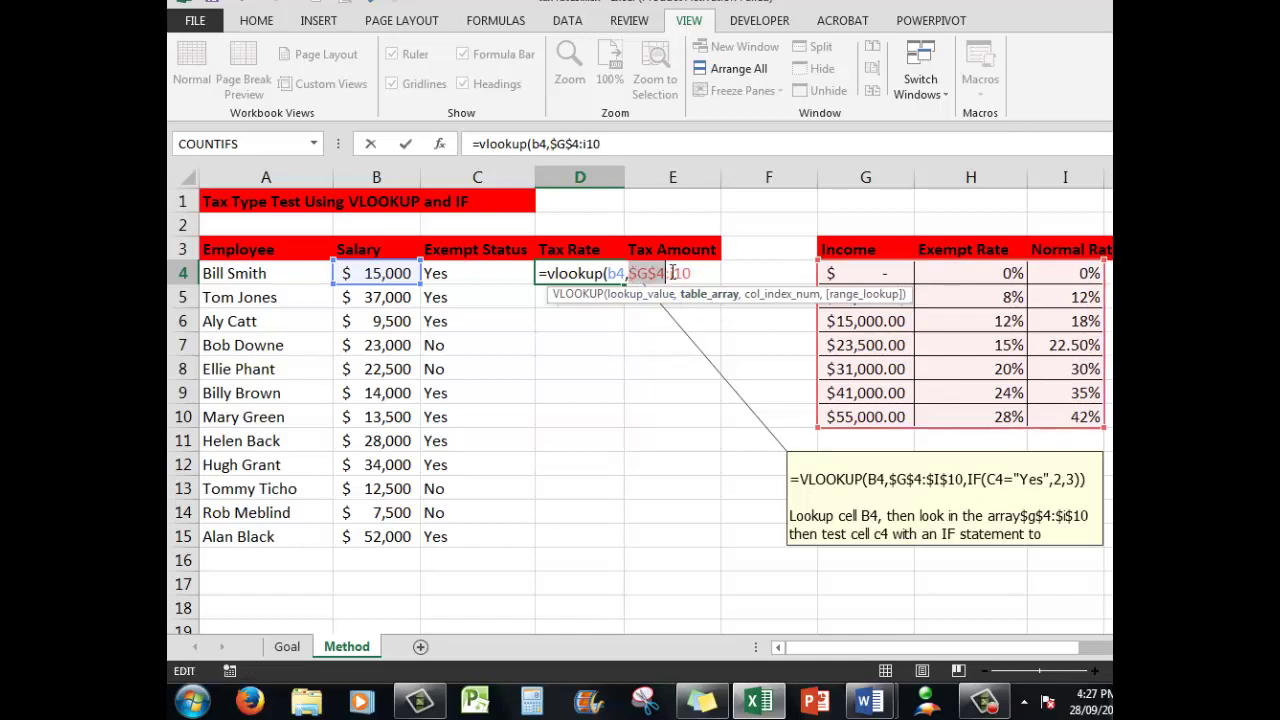
{"action": "left_click", "coordinate": [680, 273]}
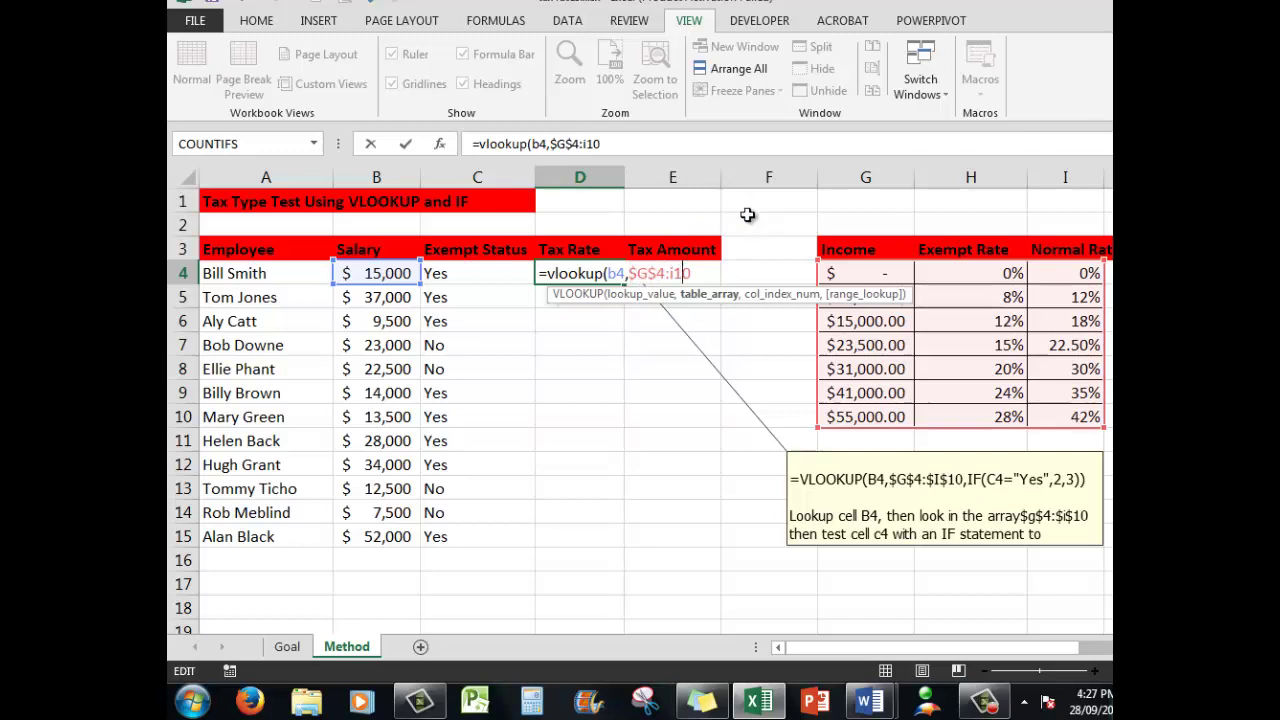
{"action": "key", "text": "F4"}
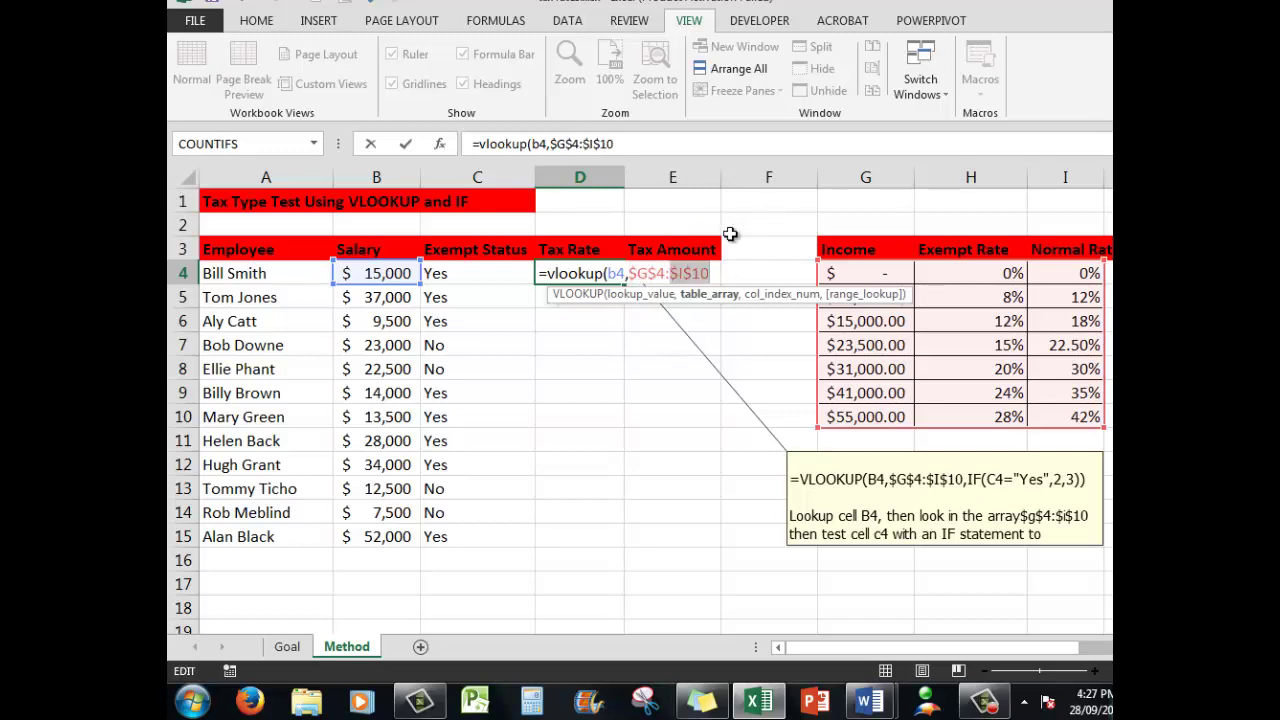
Complete D4's formula with IF(C4="Yes",2,3) as the column index and commit it
{"action": "left_click", "coordinate": [640, 143]}
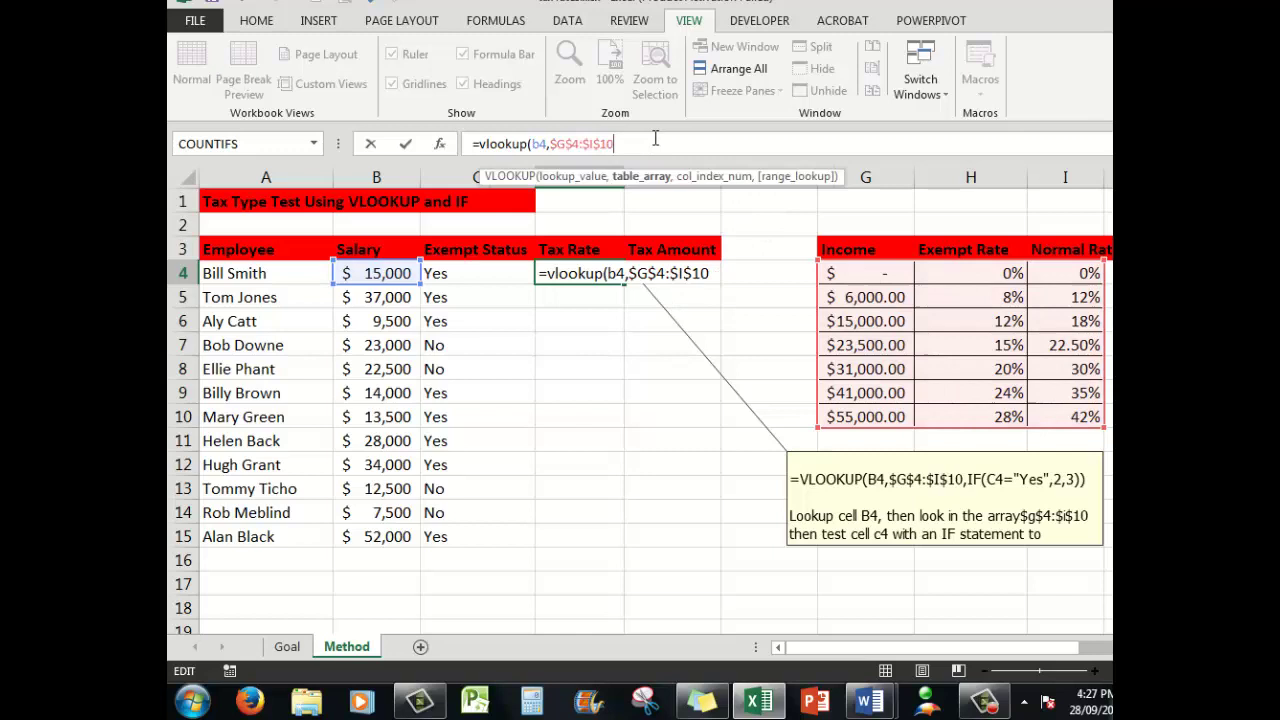
{"action": "type", "text": ","}
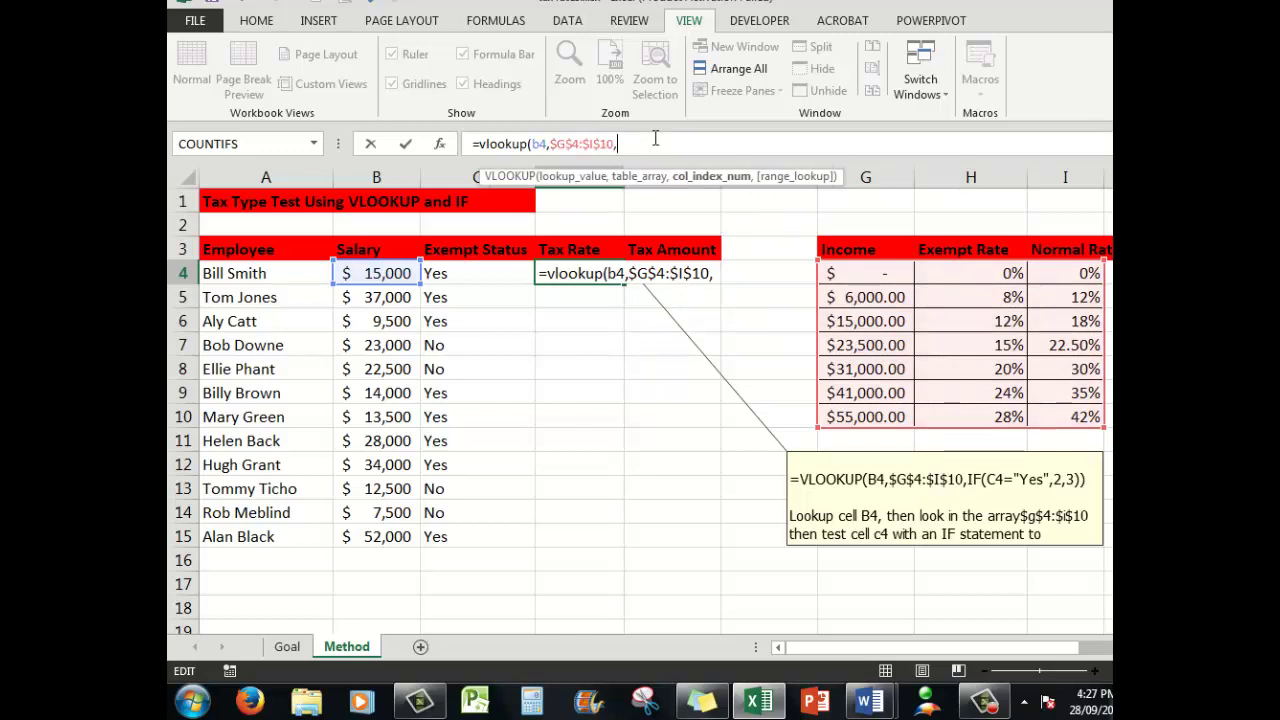
{"action": "type", "text": "if"}
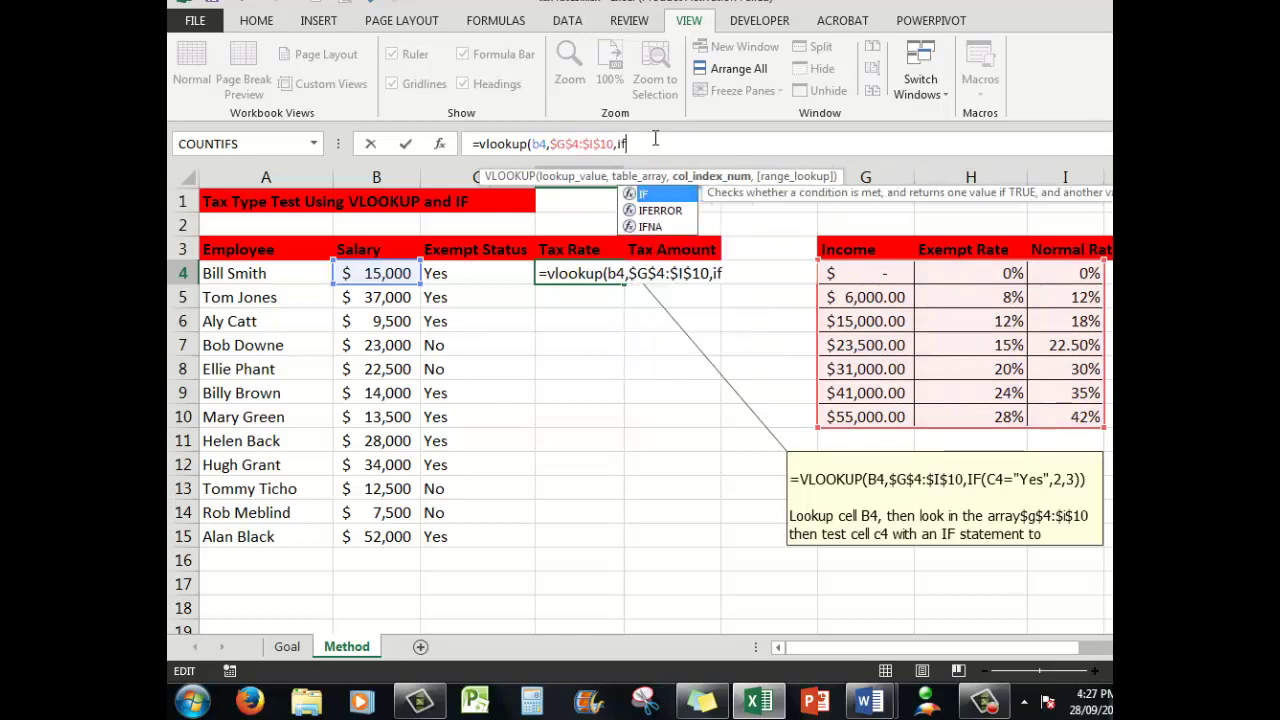
{"action": "type", "text": "(c4=\"Yes\""}
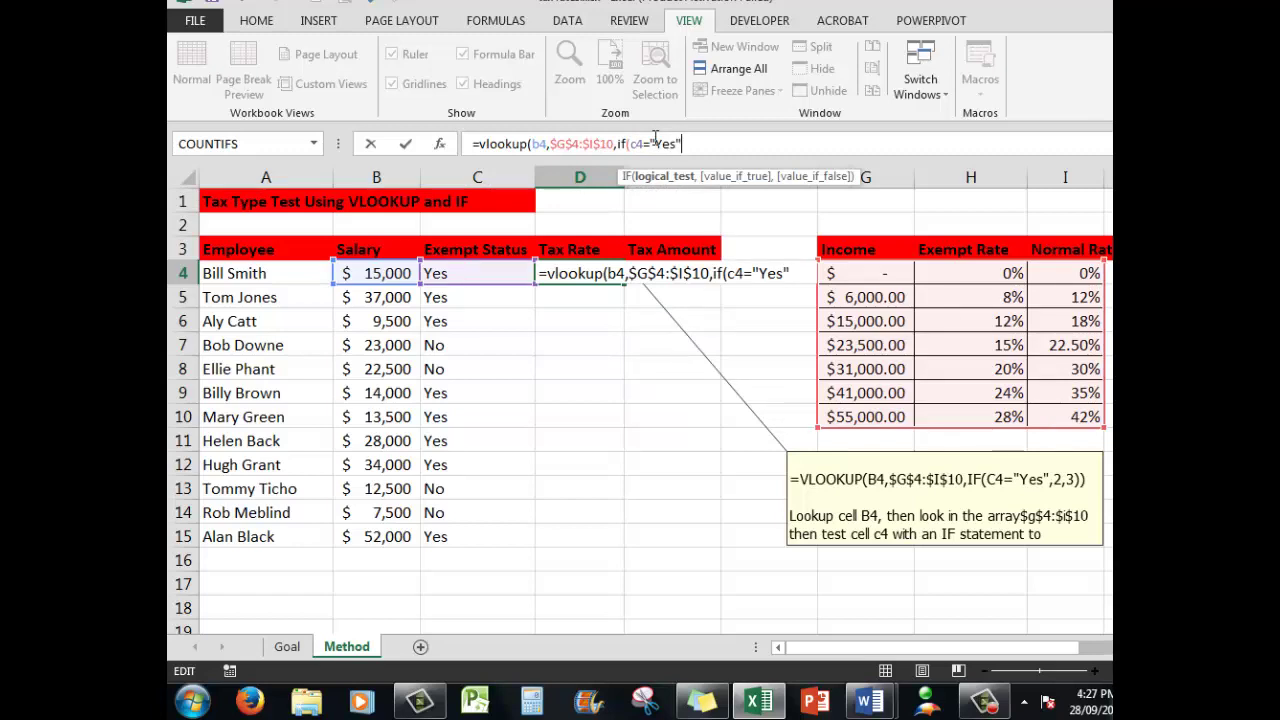
{"action": "type", "text": ","}
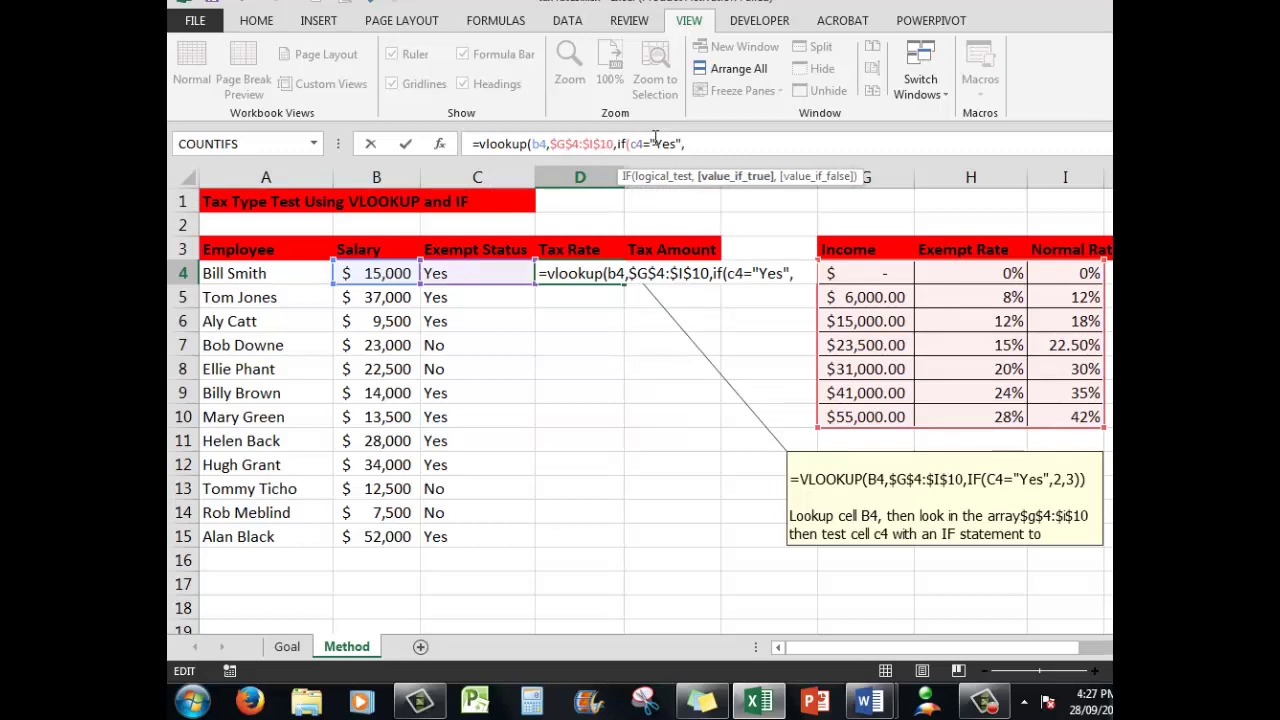
{"action": "type", "text": "2,3"}
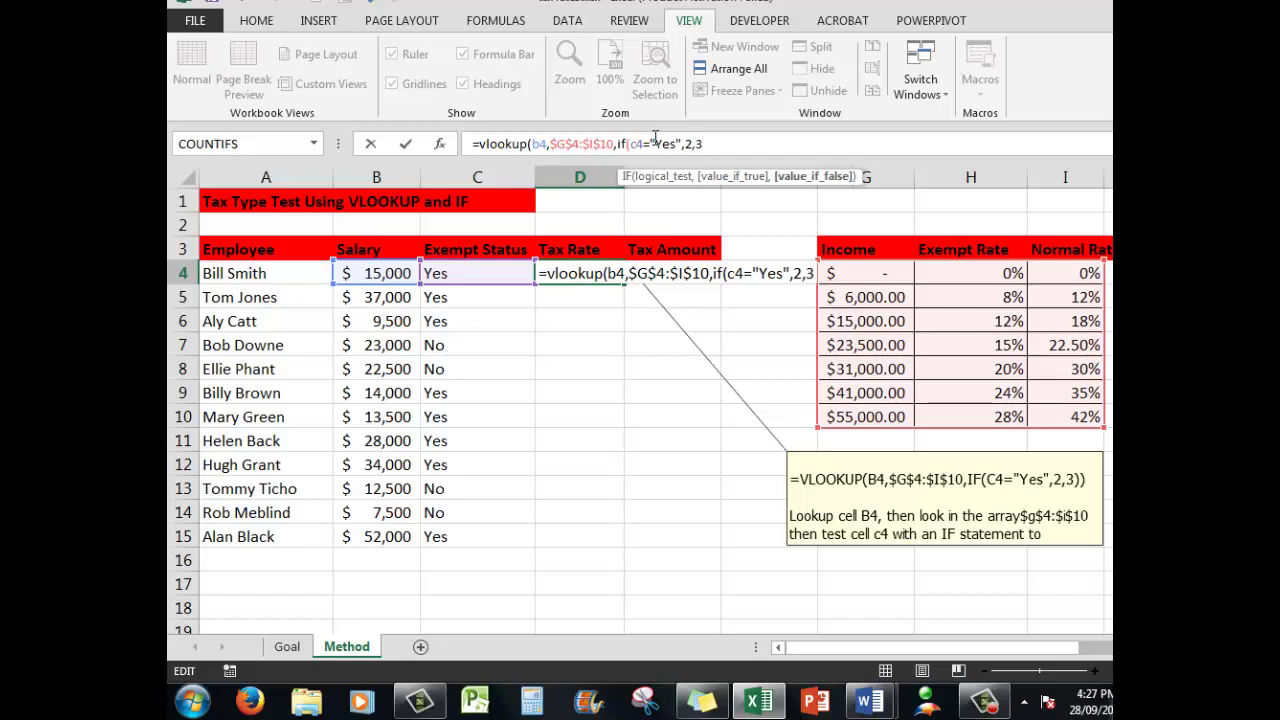
{"action": "type", "text": ")"}
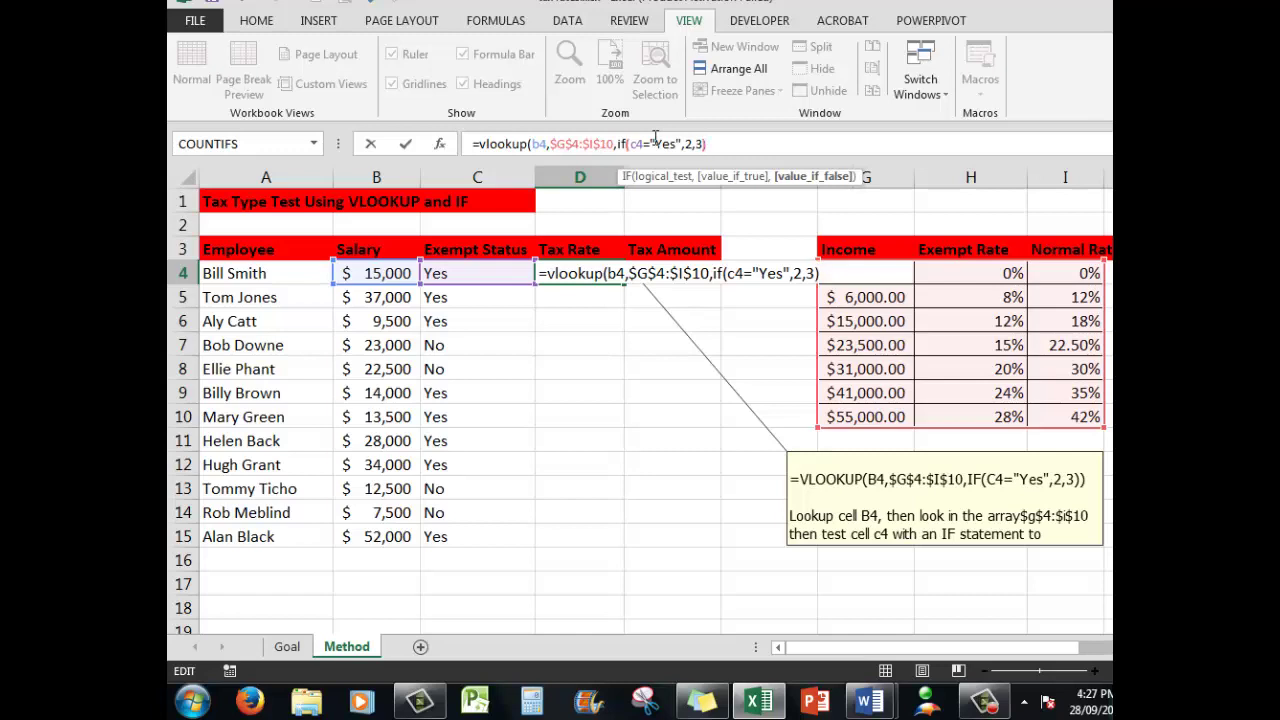
{"action": "type", "text": ")"}
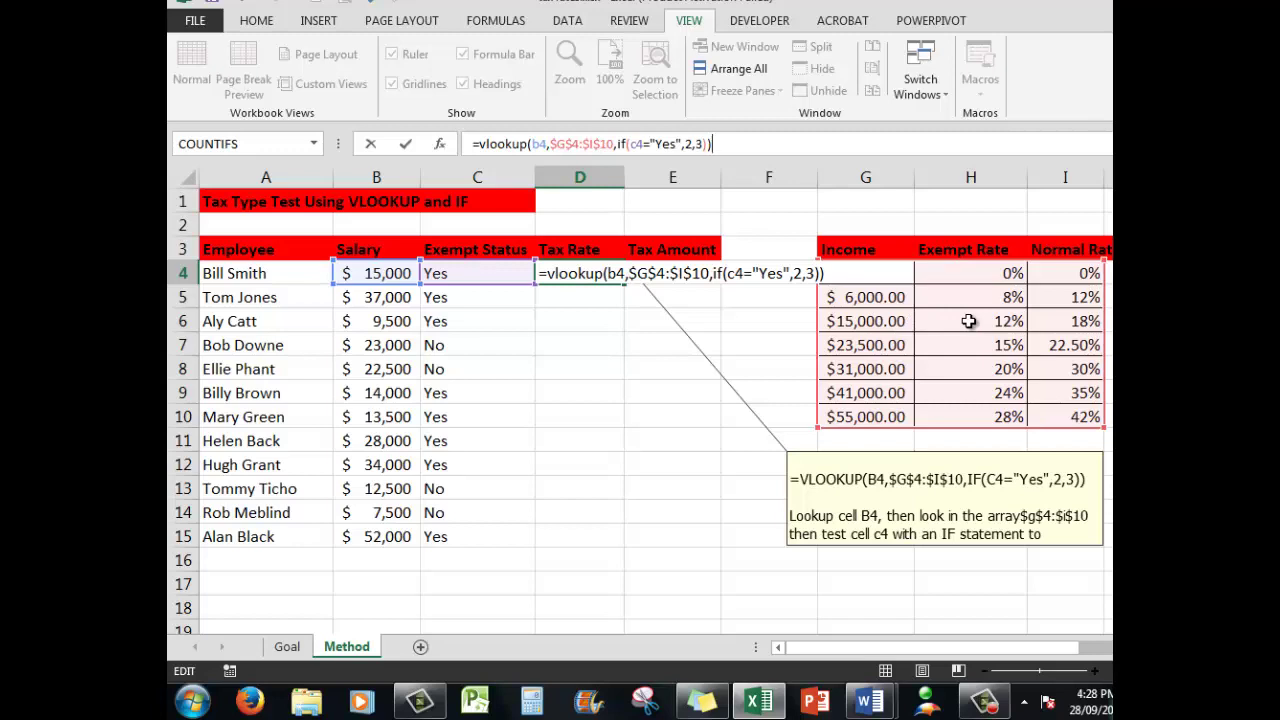
{"action": "key", "text": "ctrl+Return"}
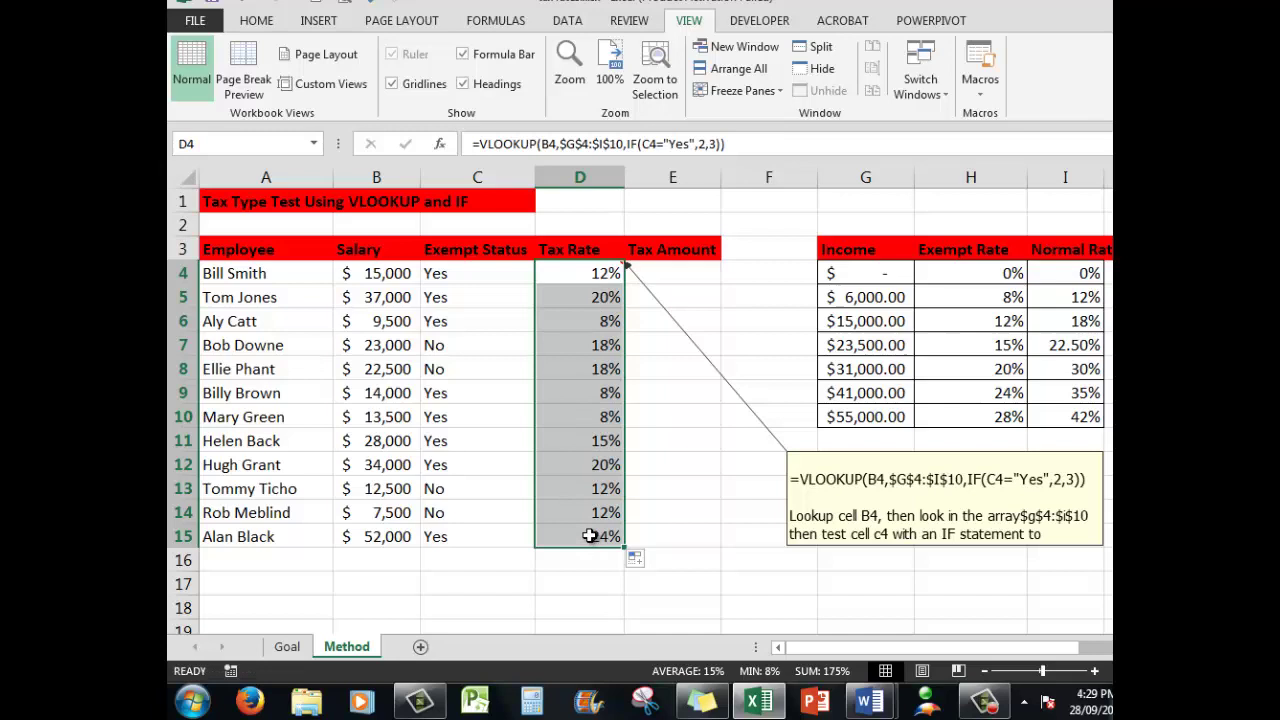
Select cell E4 for the first Tax Amount
{"action": "left_click", "coordinate": [679, 275]}
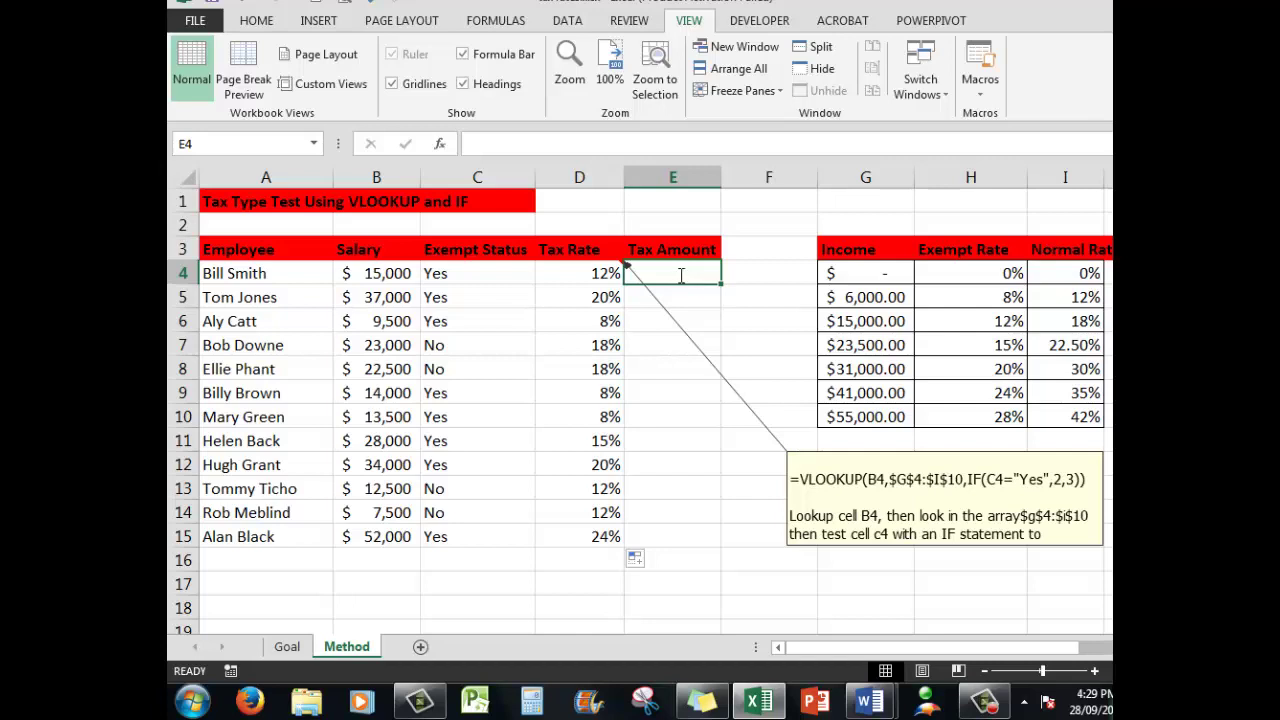
Enter =B4*D4 in E4 and fill it down through E15
{"action": "type", "text": "=b4"}
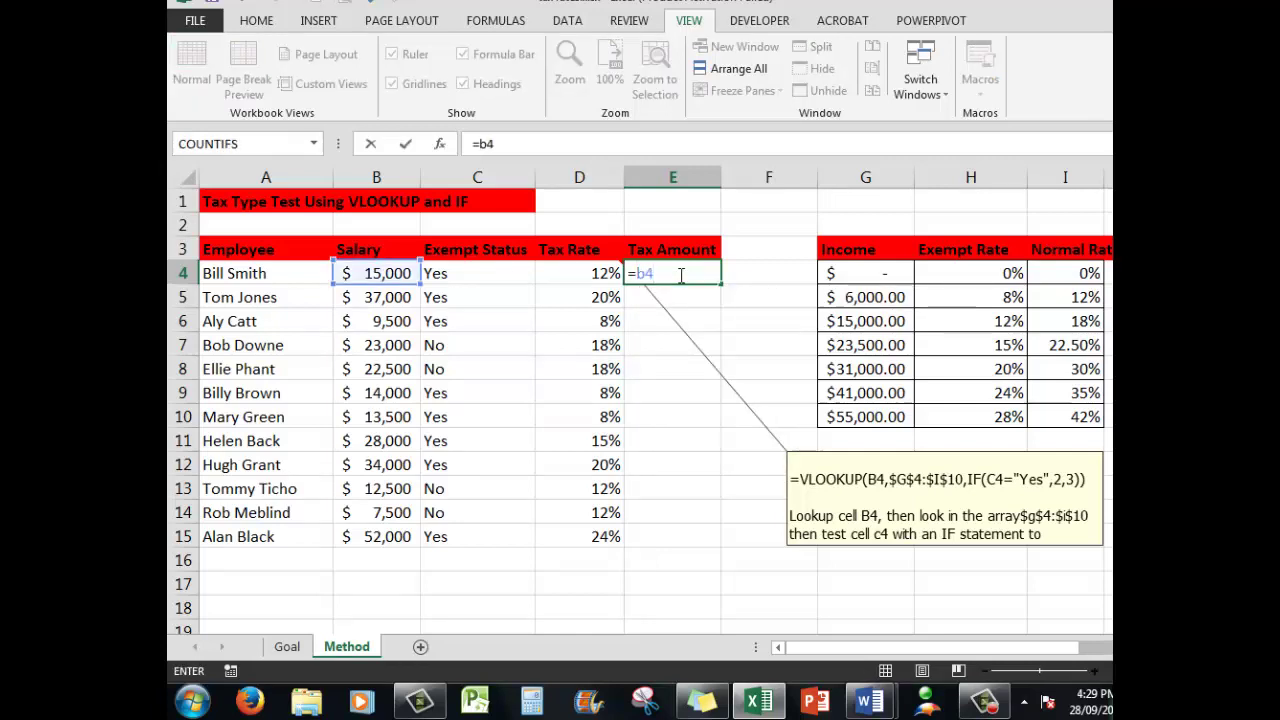
{"action": "type", "text": "*d4"}
{"action": "key", "text": "Return"}
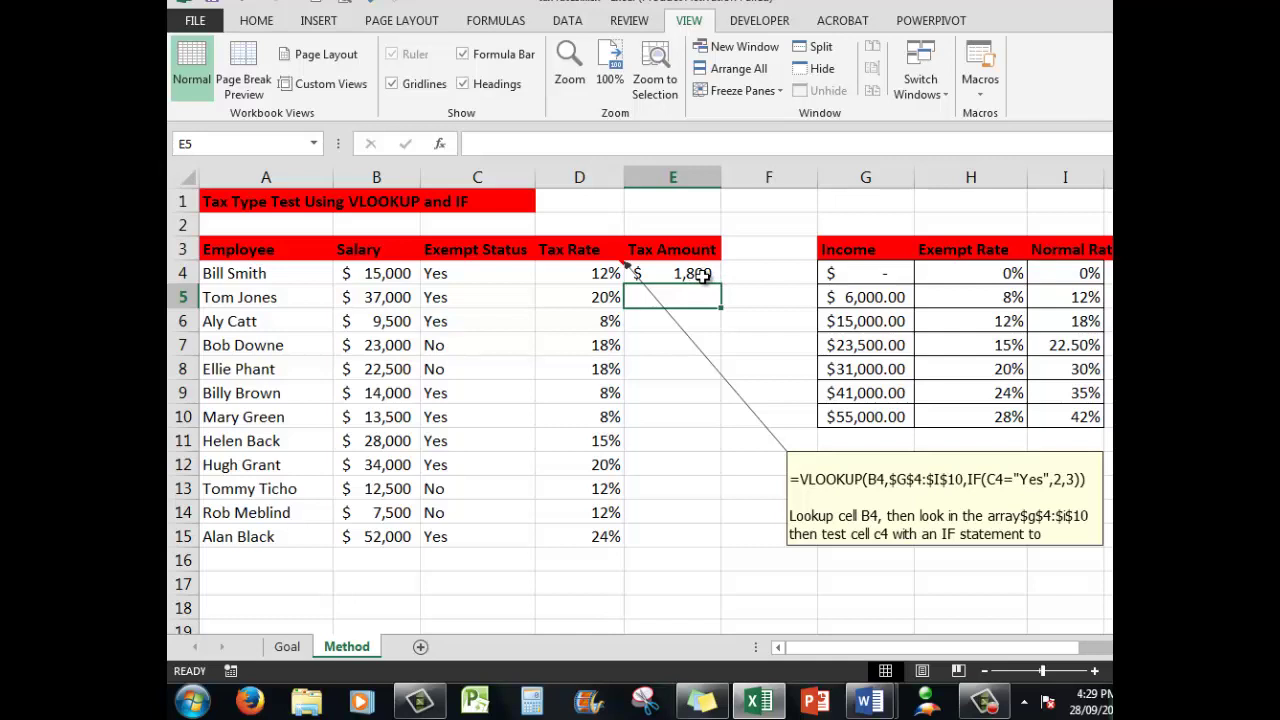
{"action": "left_click", "coordinate": [703, 276]}
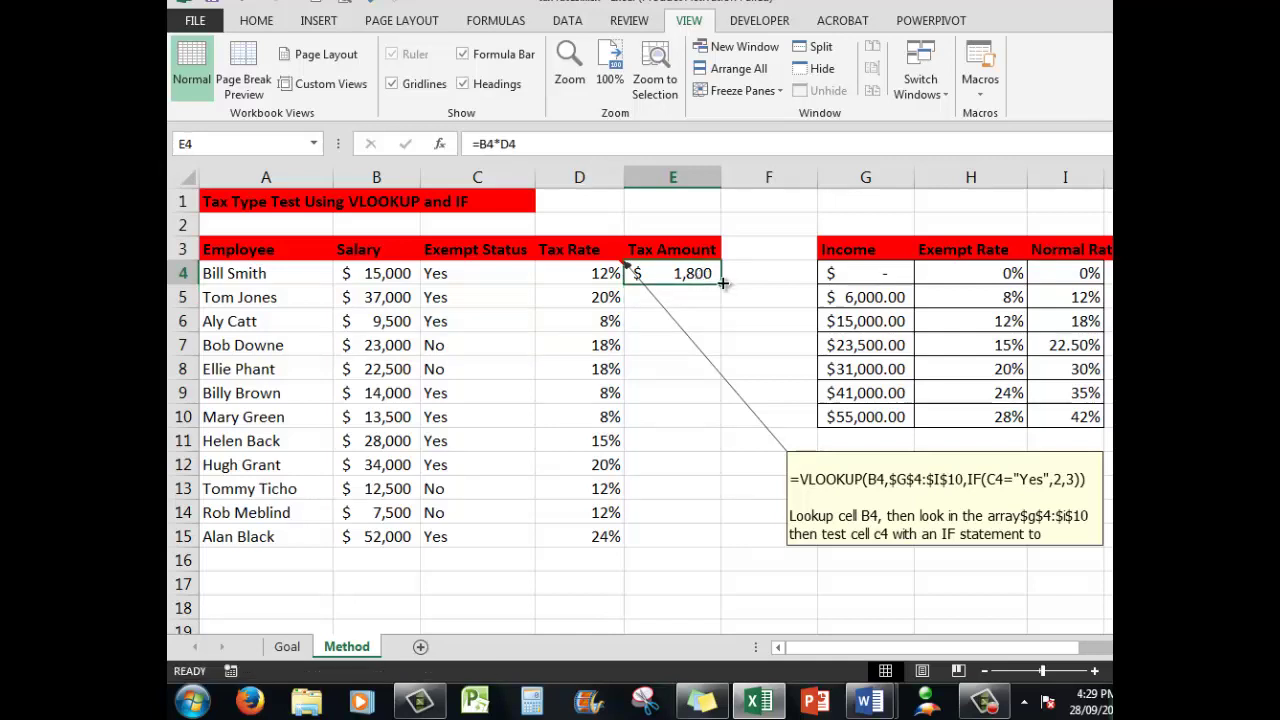
{"action": "double_click", "coordinate": [723, 284]}
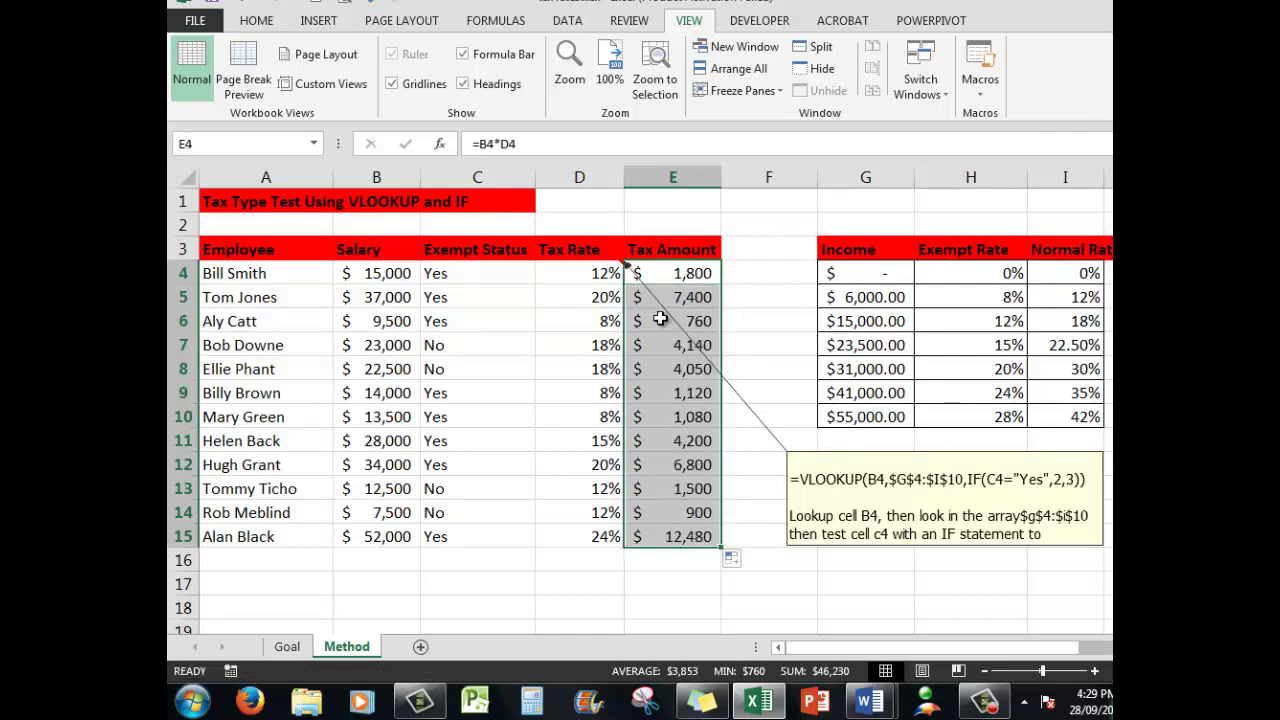